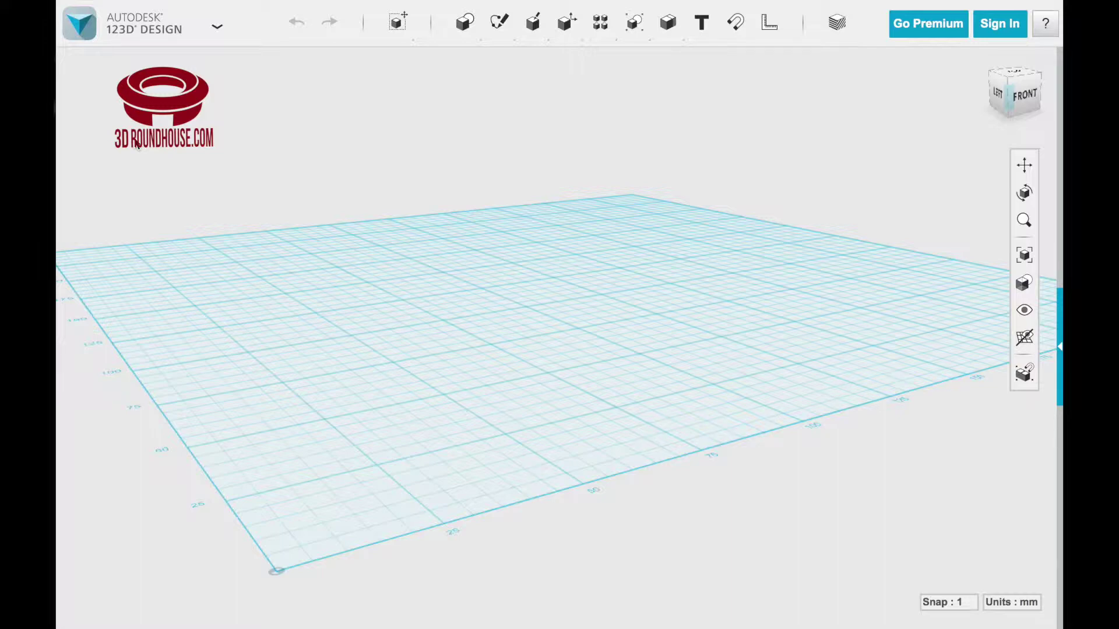
# Sketch a 50 mm by 50 mm square on the work plane
pyautogui.moveTo(499, 28)
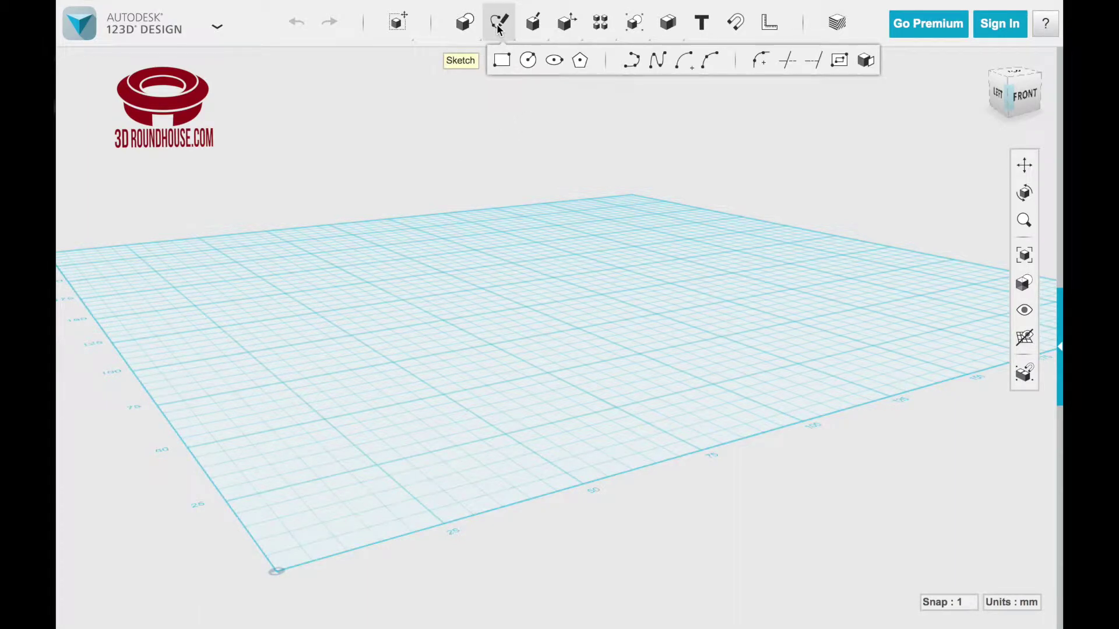
pyautogui.moveTo(540, 32)
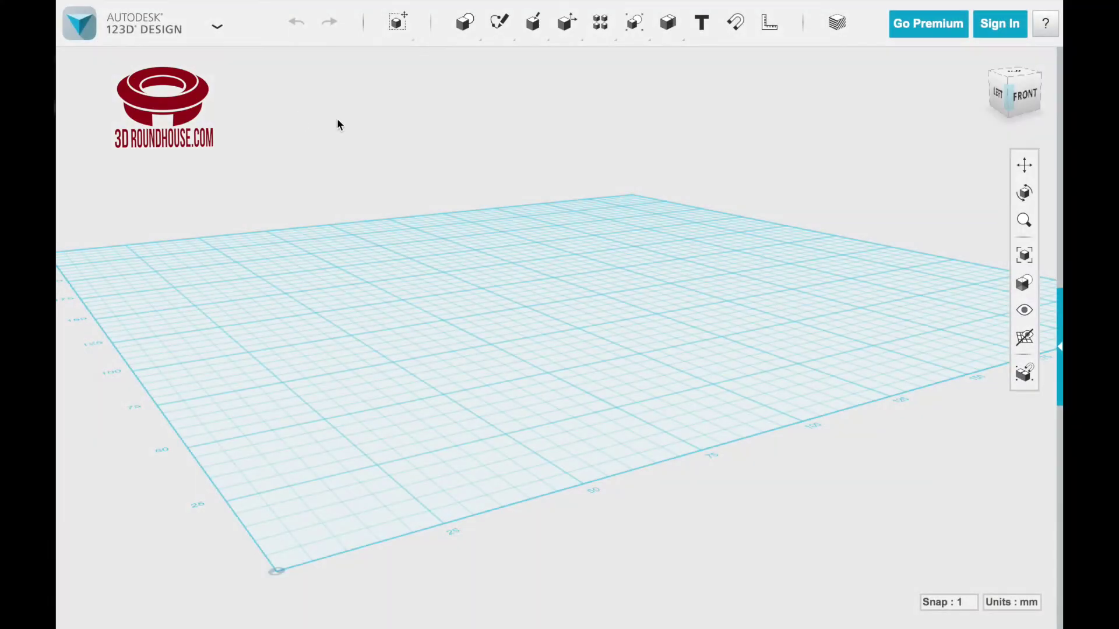
pyautogui.moveTo(502, 29)
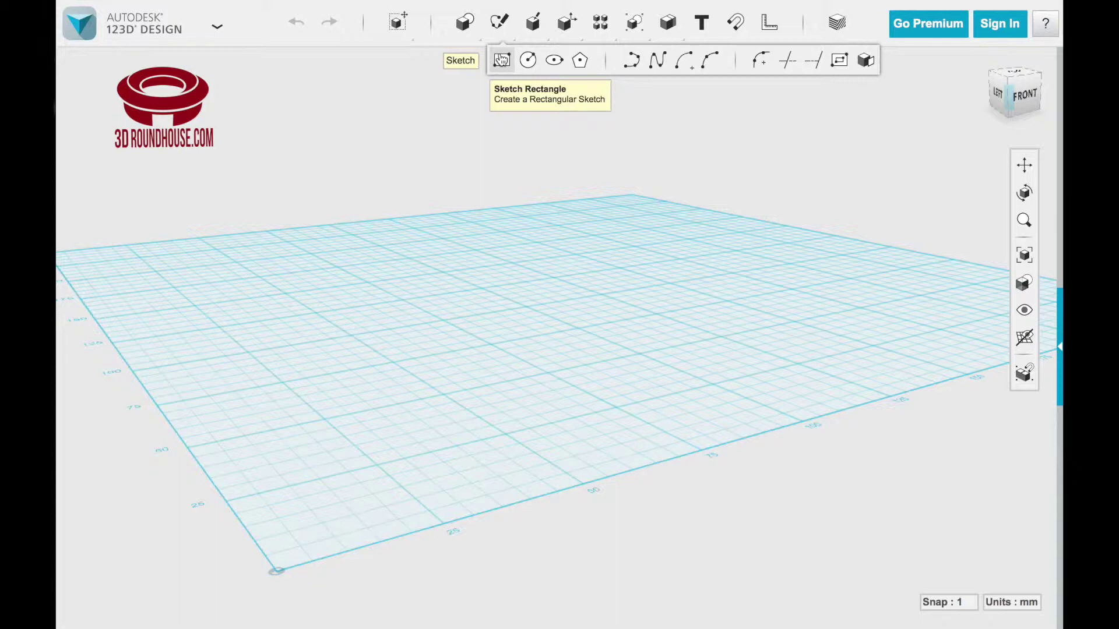
pyautogui.click(502, 60)
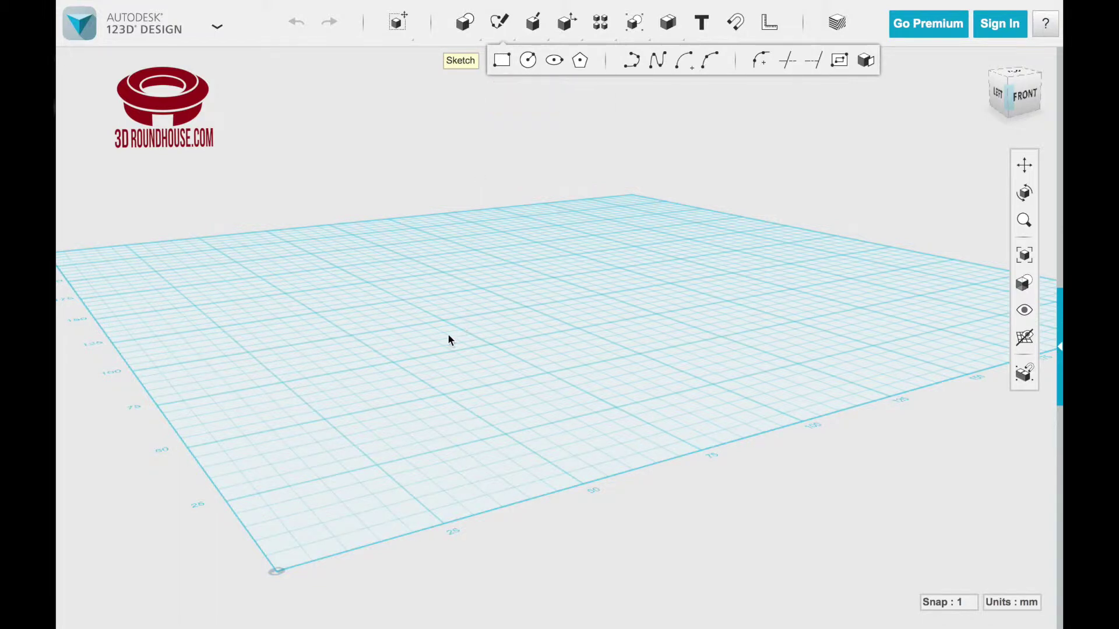
pyautogui.click(379, 344)
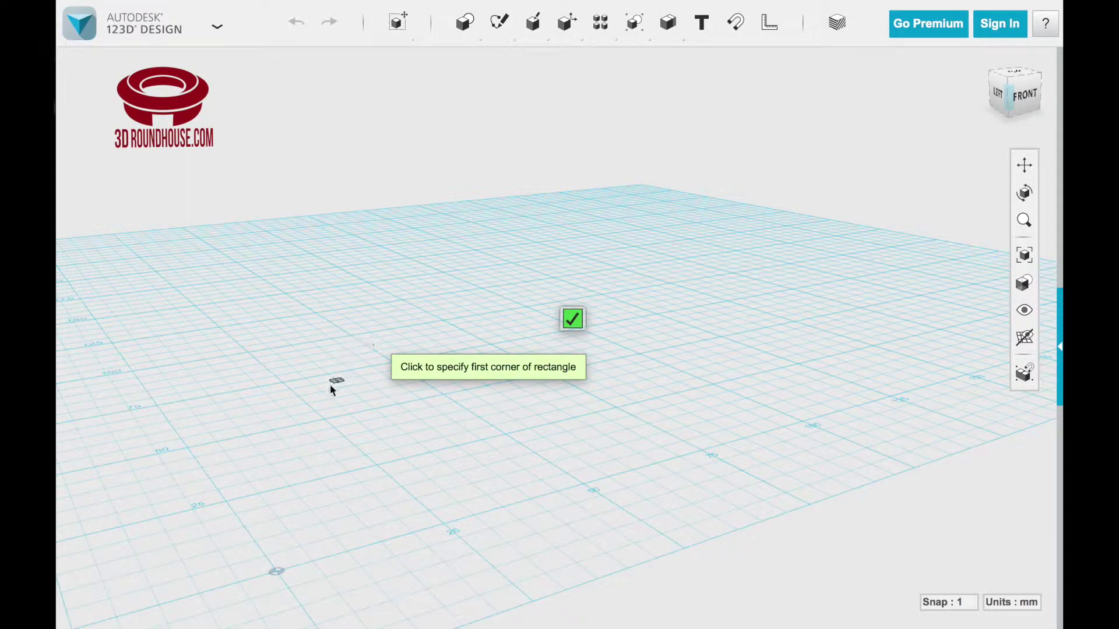
pyautogui.click(283, 383)
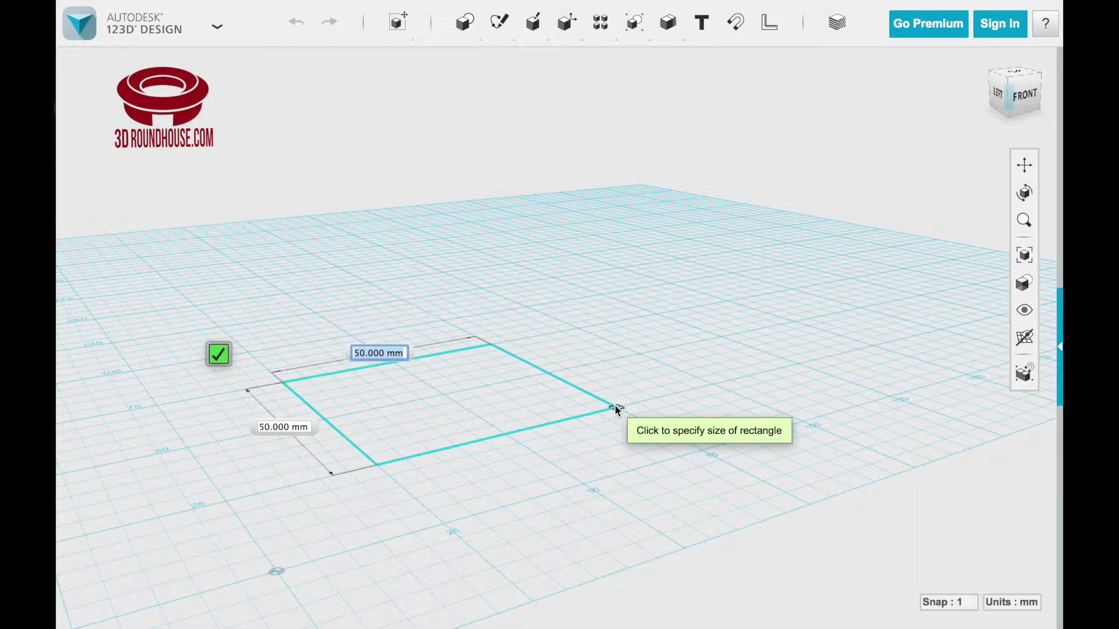
pyautogui.click(614, 407)
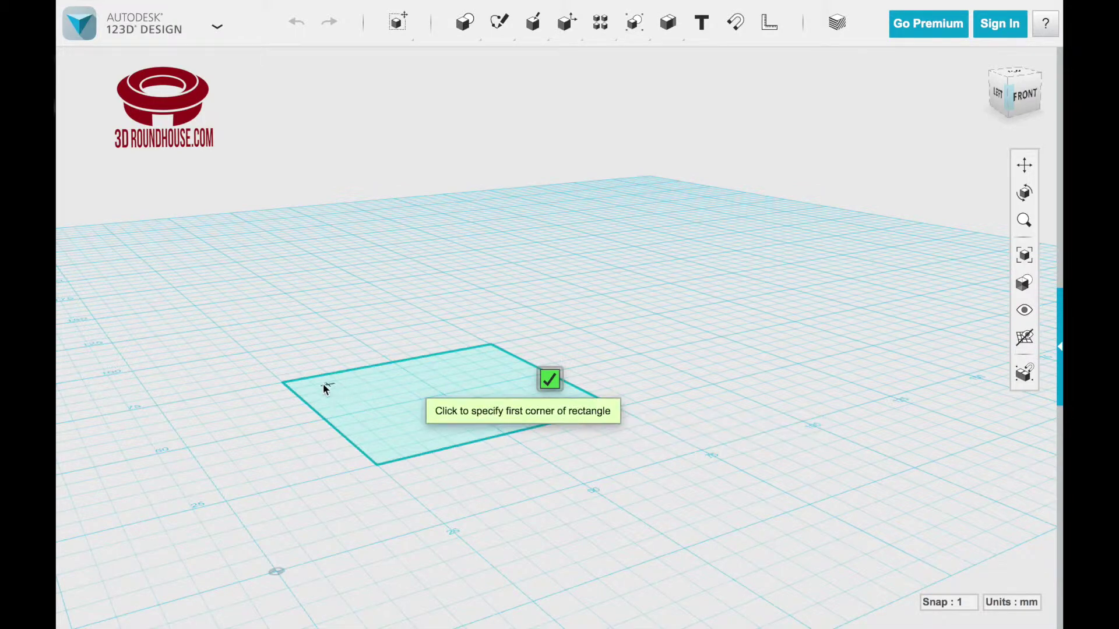
# Sketch a 5 mm by 5 mm square inside each of the four corners of the 50 mm square and finish the sketch
pyautogui.click(286, 382)
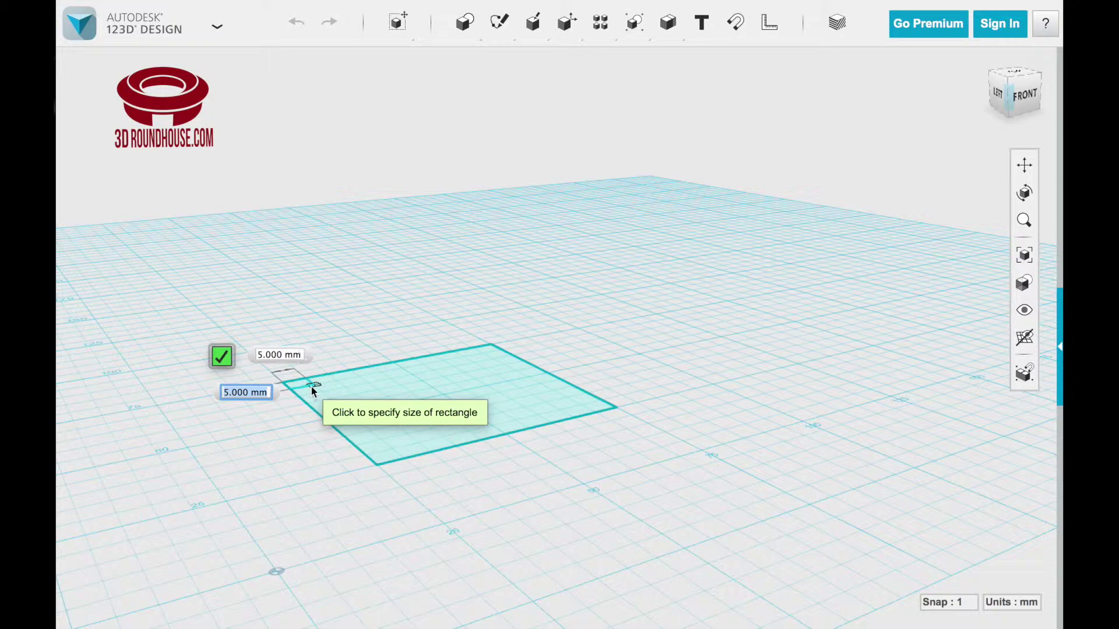
pyautogui.click(312, 387)
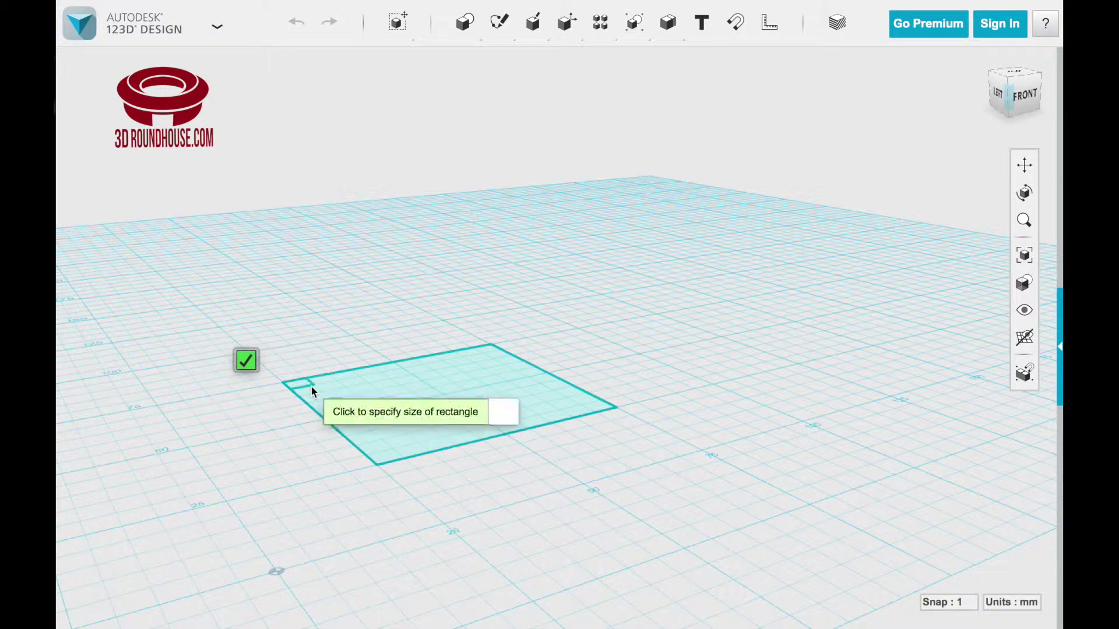
pyautogui.click(377, 466)
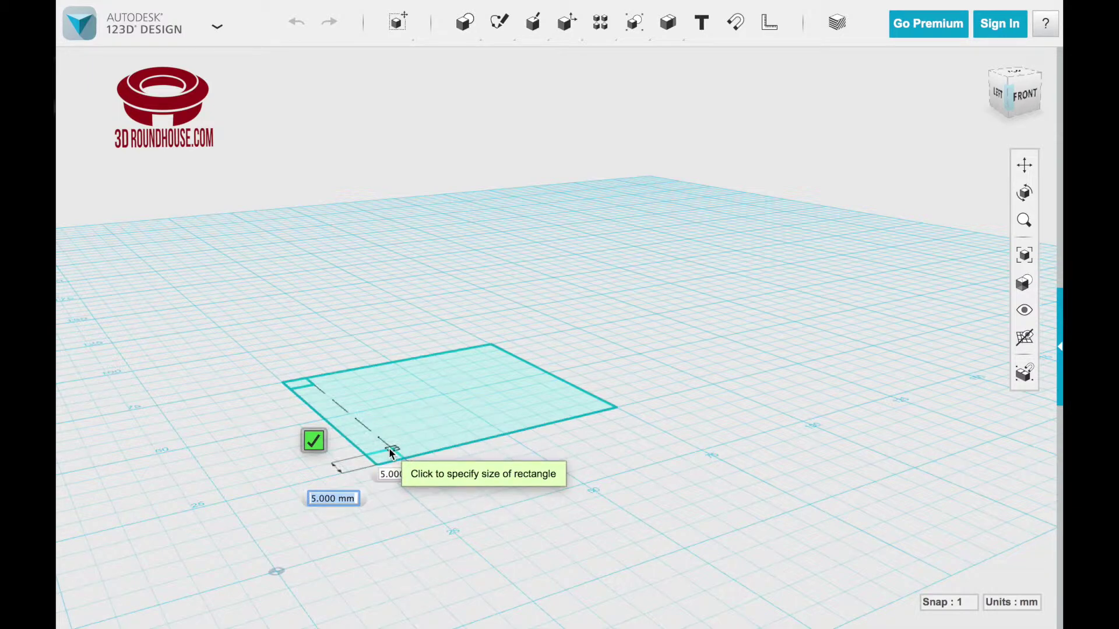
pyautogui.click(389, 450)
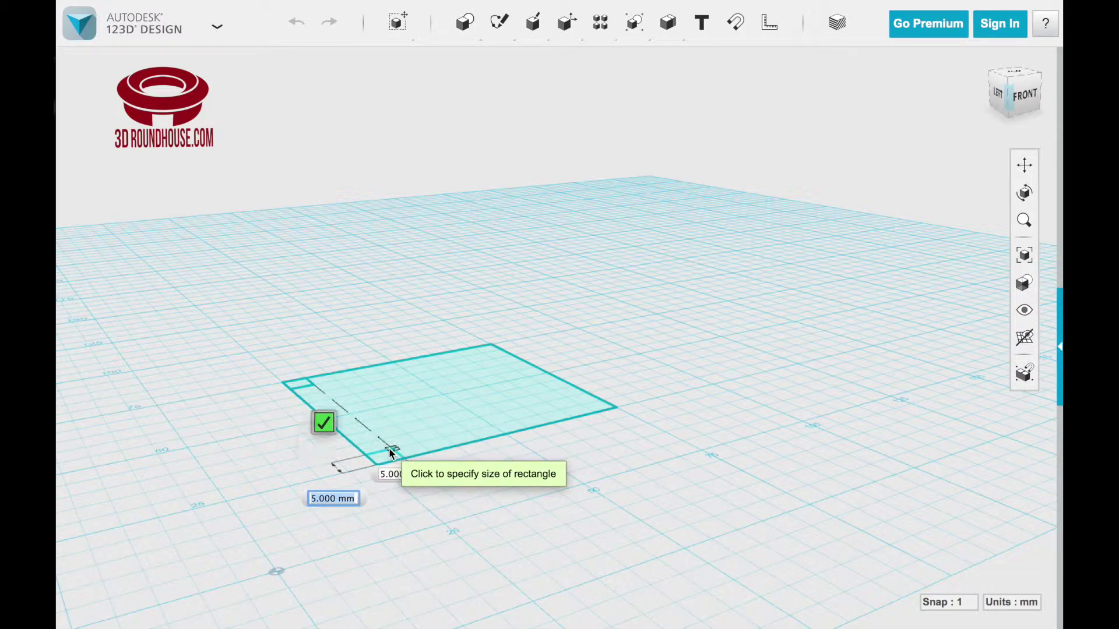
pyautogui.click(615, 409)
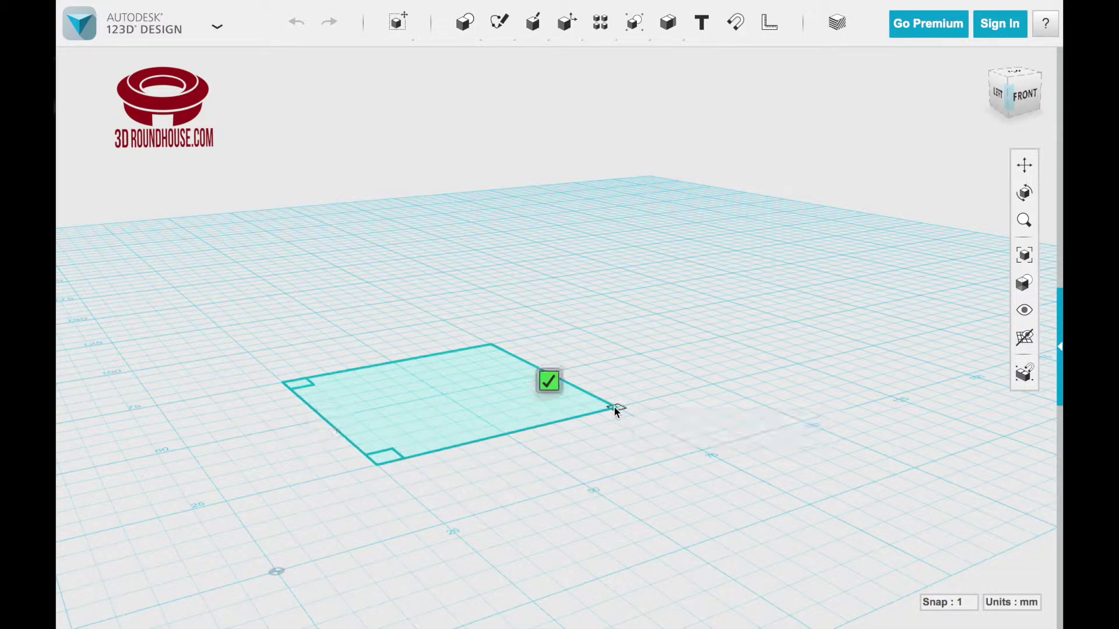
pyautogui.click(581, 405)
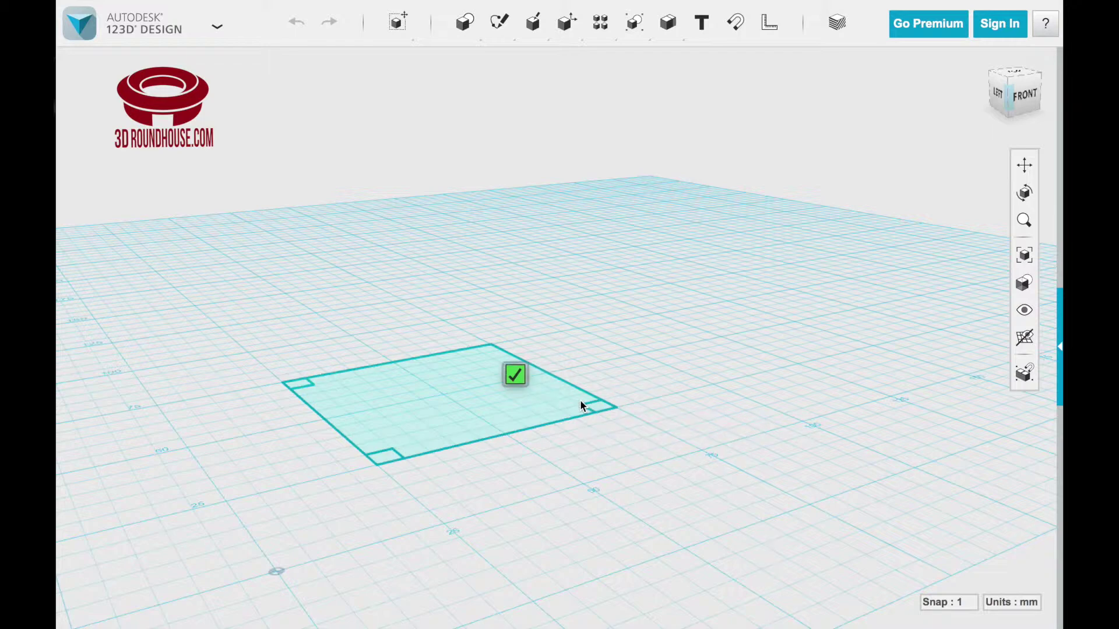
pyautogui.click(487, 352)
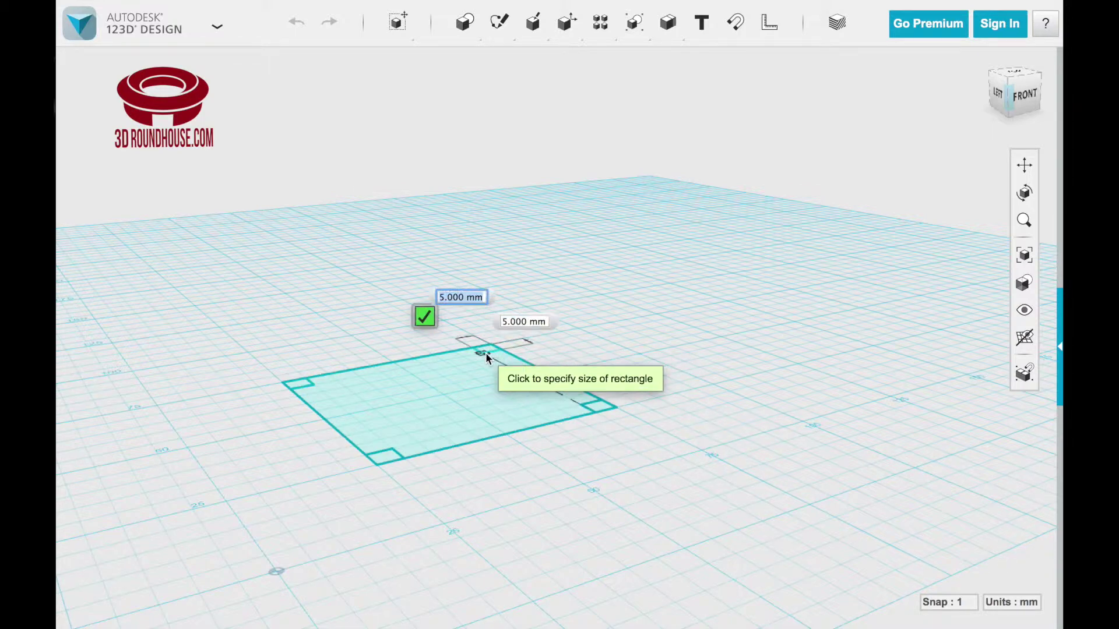
pyautogui.click(486, 353)
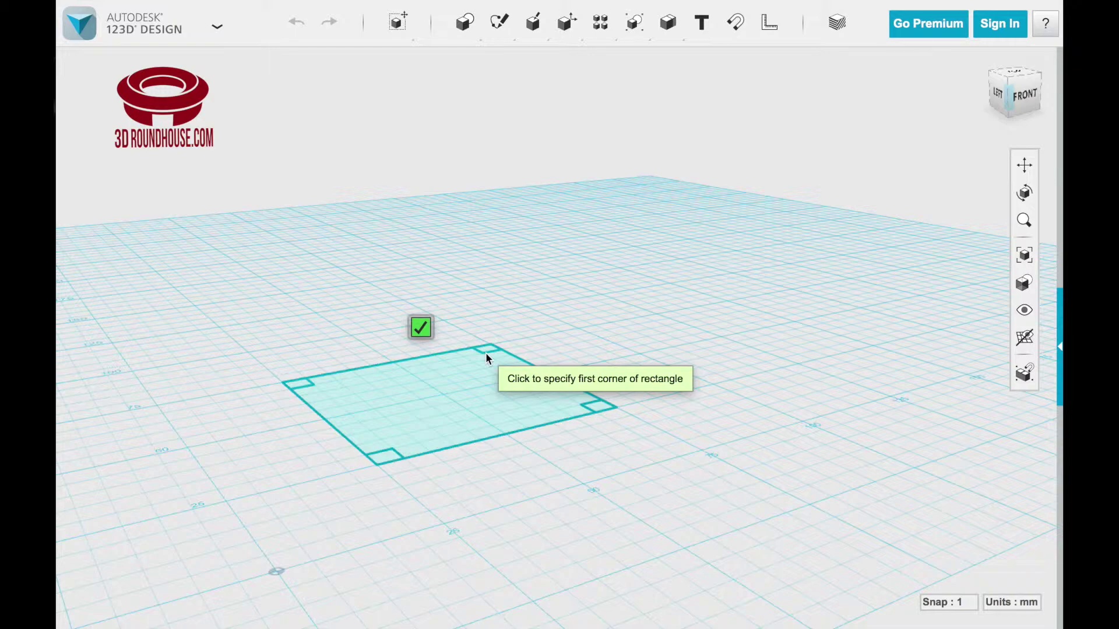
pyautogui.press('Escape')
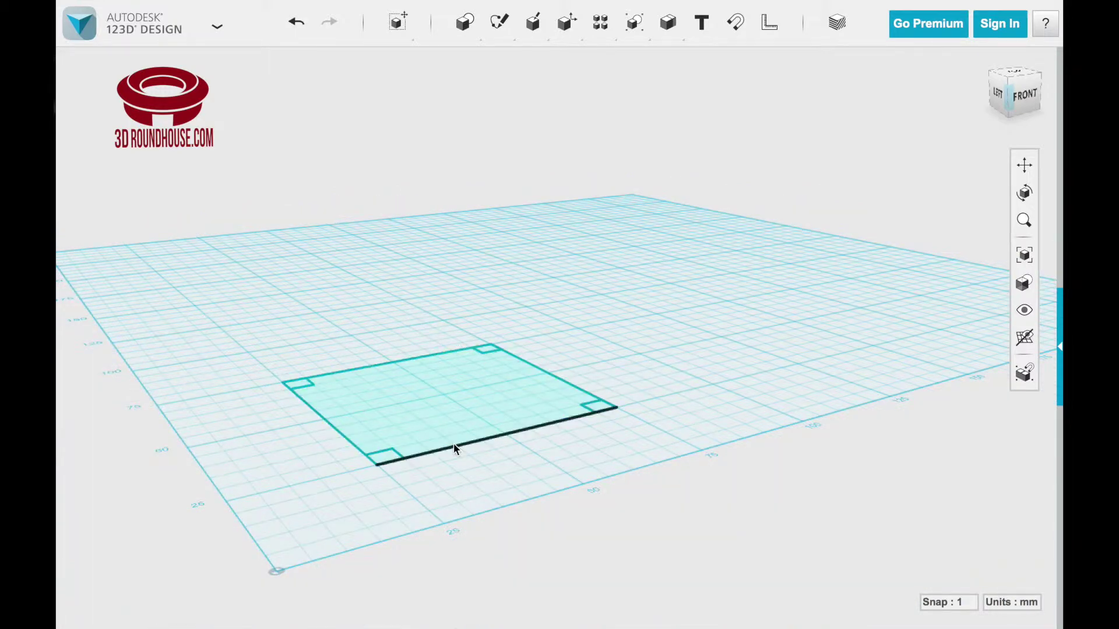
# Extrude the large central profile, without the four corner squares, upward by 5 mm
pyautogui.scroll(2, 288, 443)
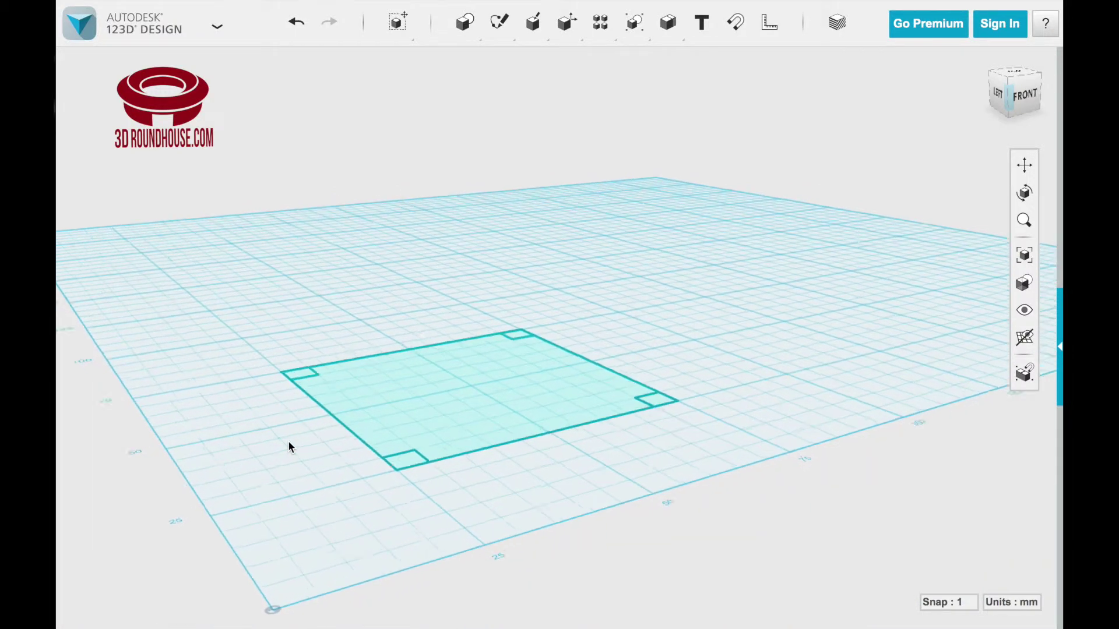
pyautogui.scroll(2, 288, 446)
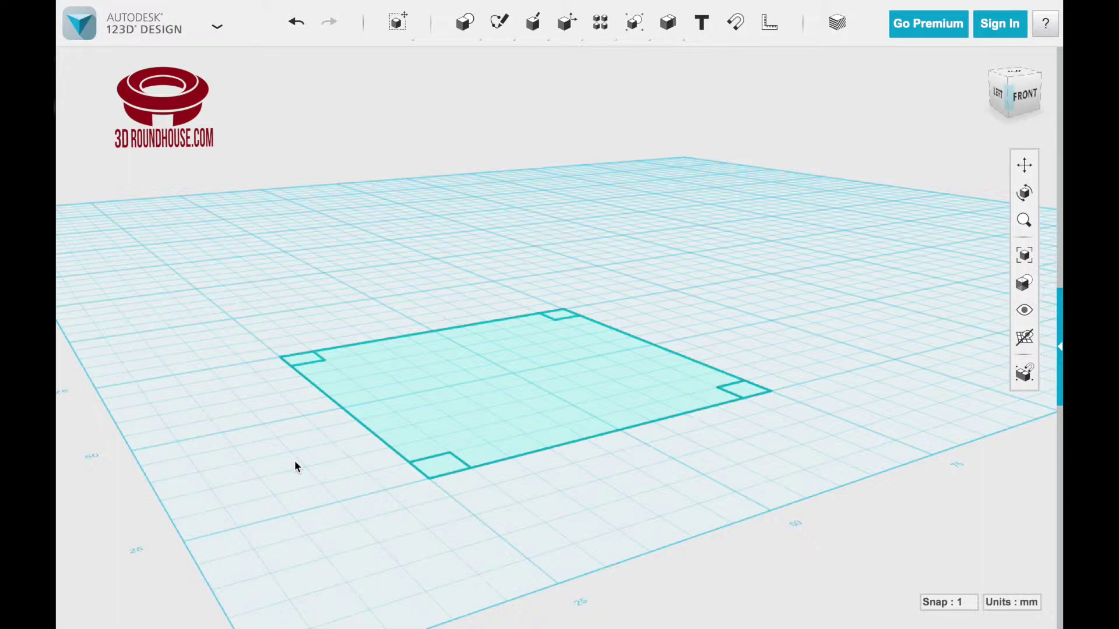
pyautogui.click(507, 391)
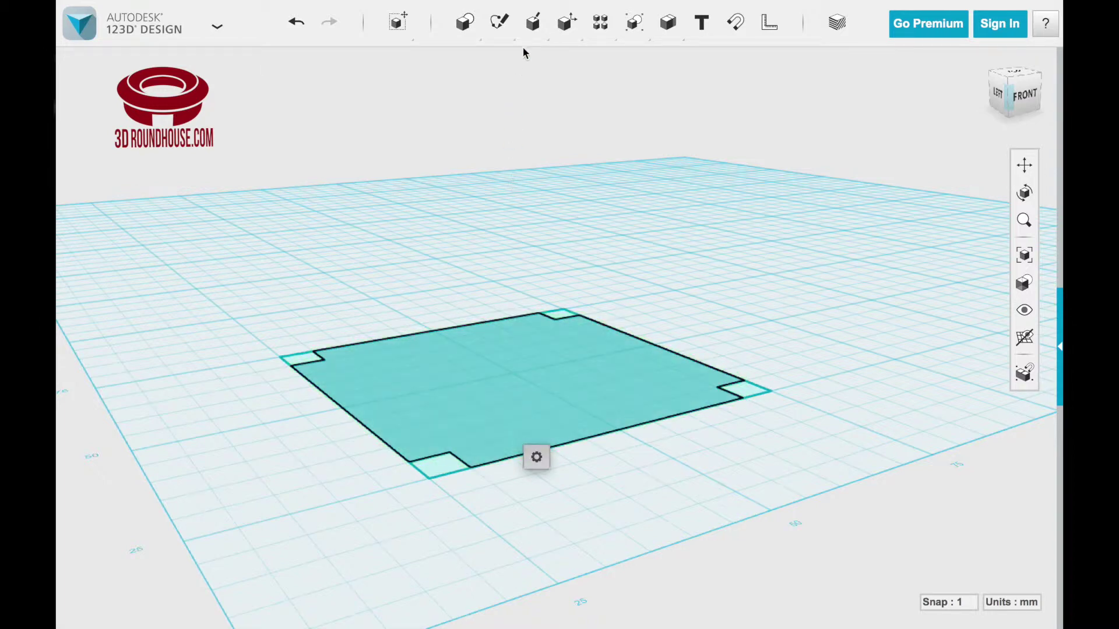
pyautogui.moveTo(532, 35)
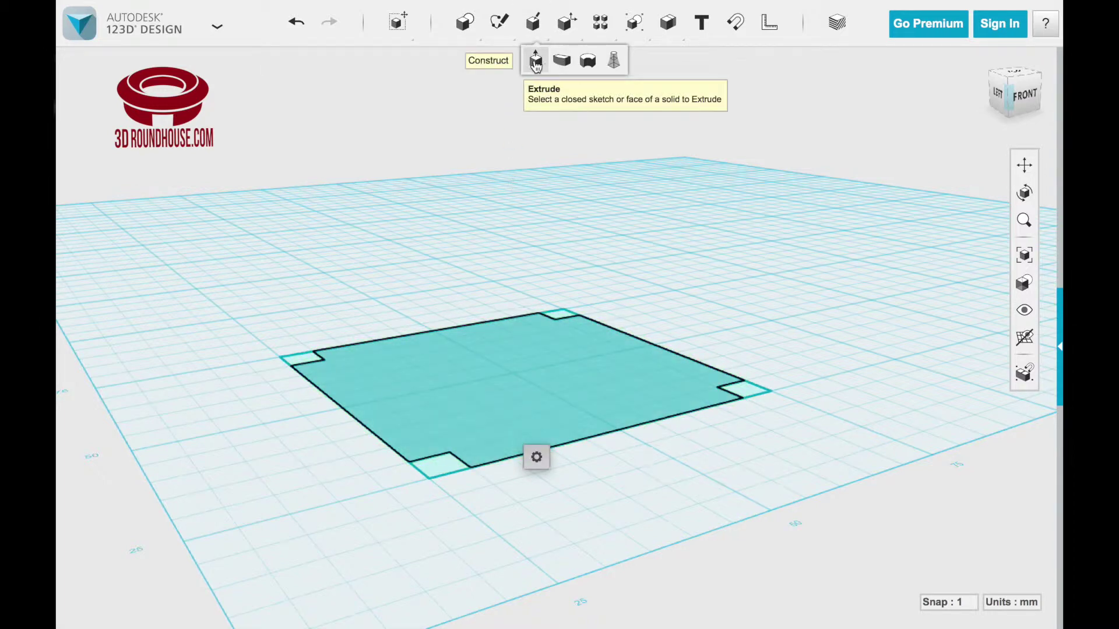
pyautogui.click(536, 64)
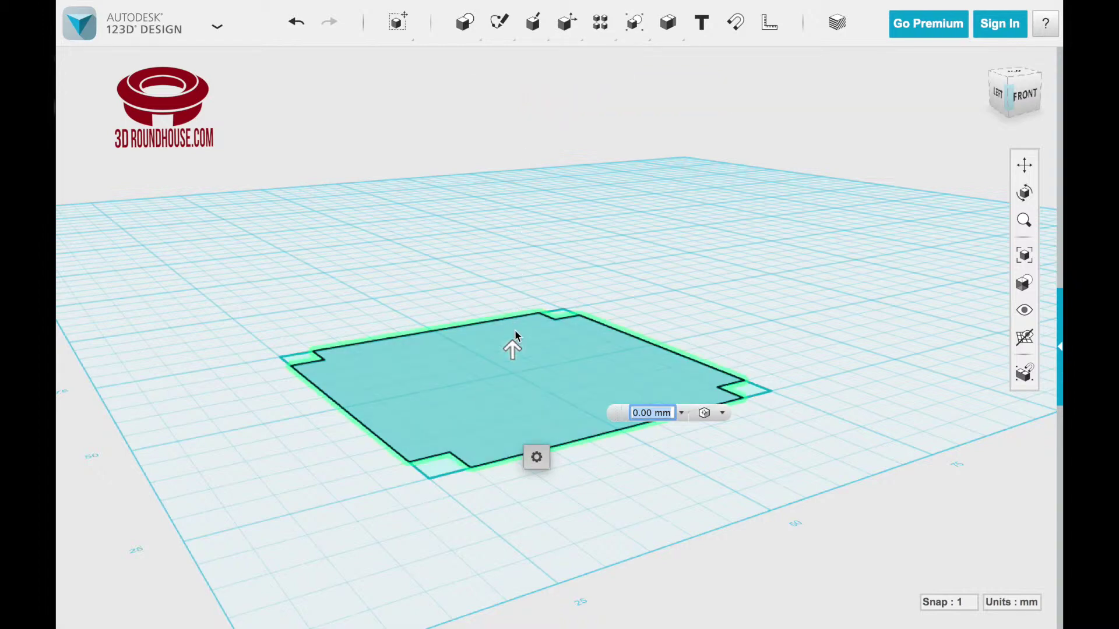
pyautogui.moveTo(513, 352); pyautogui.dragTo(514, 353)
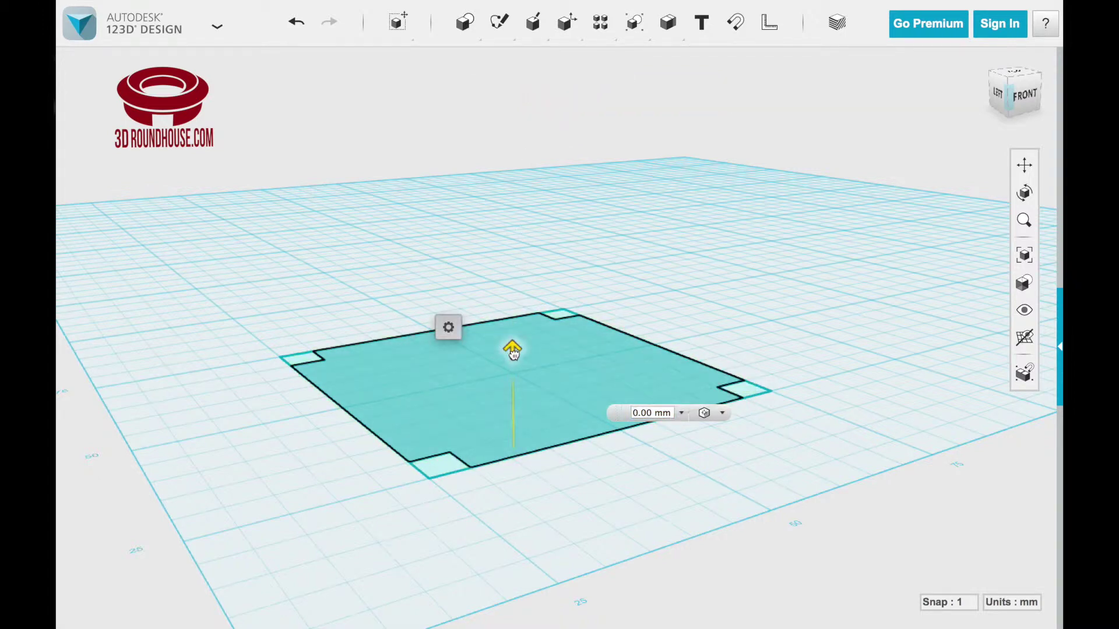
pyautogui.moveTo(513, 352); pyautogui.dragTo(519, 320)
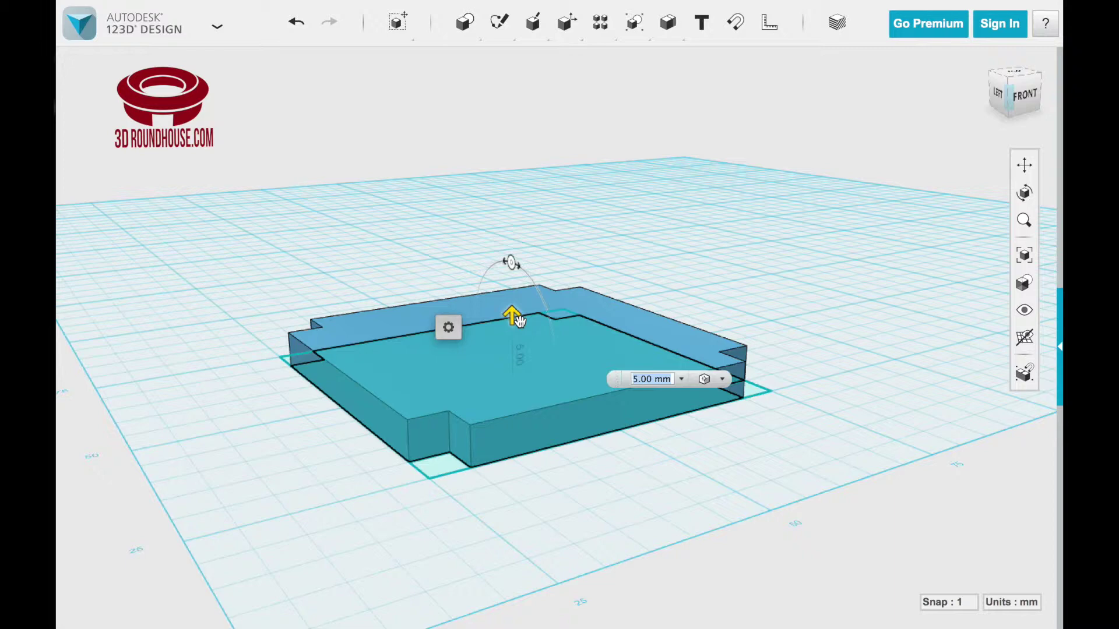
pyautogui.press('Return')
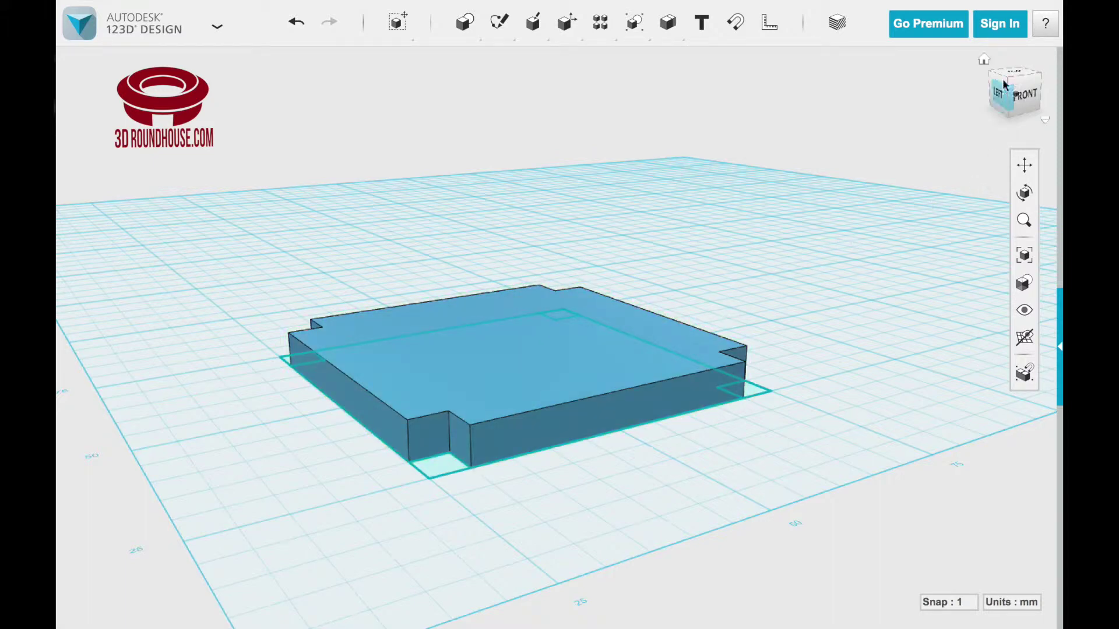
# Extrude the four 5 mm corner squares of the sketch together, upward by 25 mm, to form the table legs
pyautogui.click(1024, 192)
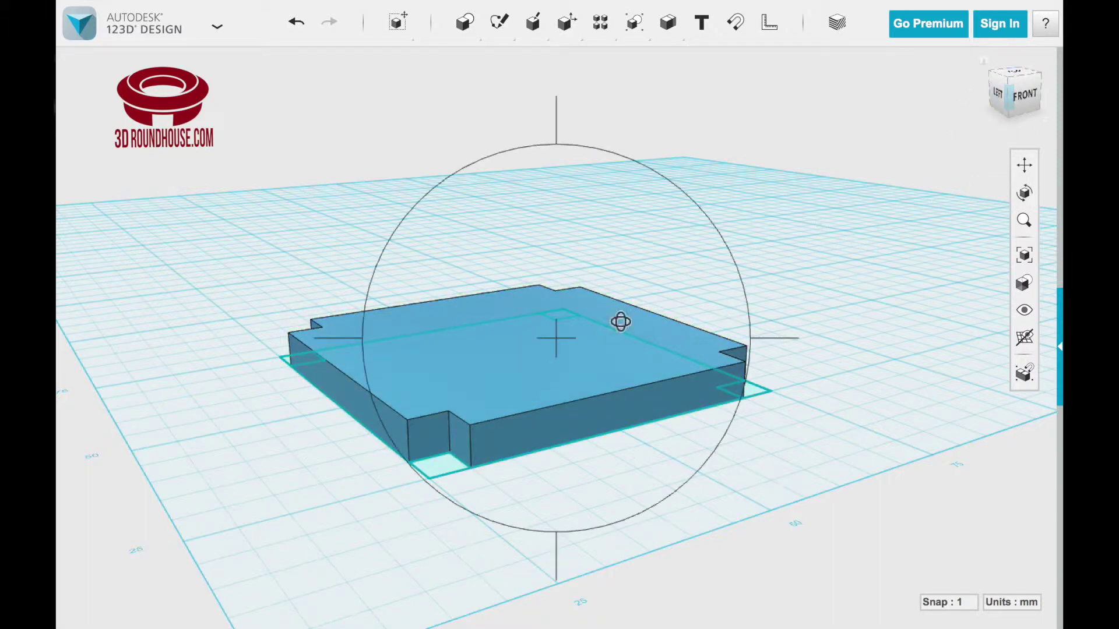
pyautogui.moveTo(576, 336); pyautogui.dragTo(557, 404)
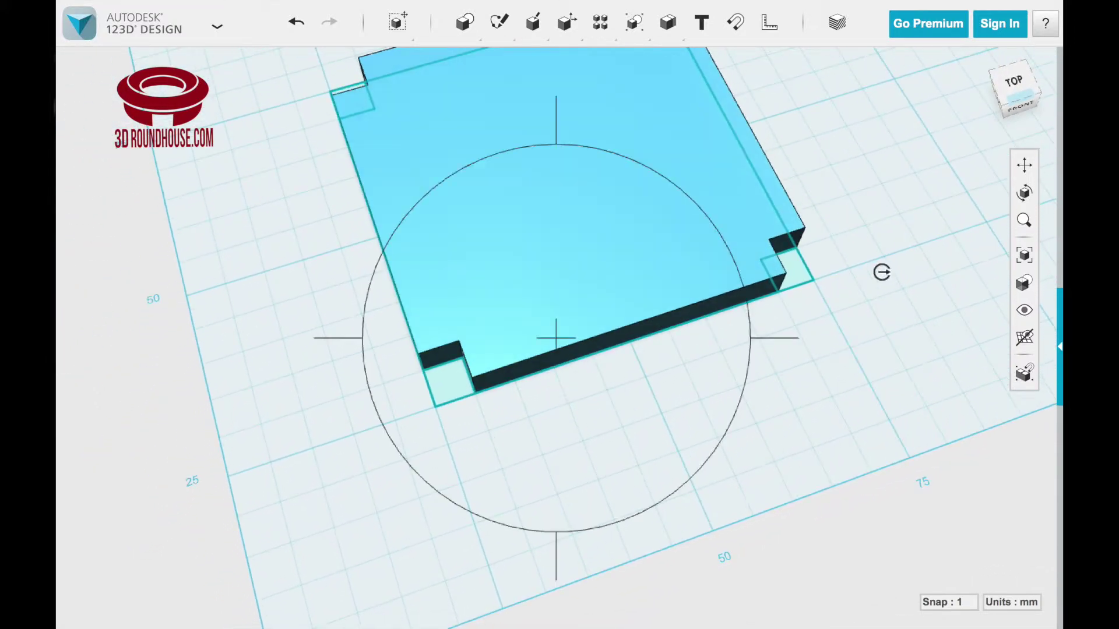
pyautogui.click(1024, 169)
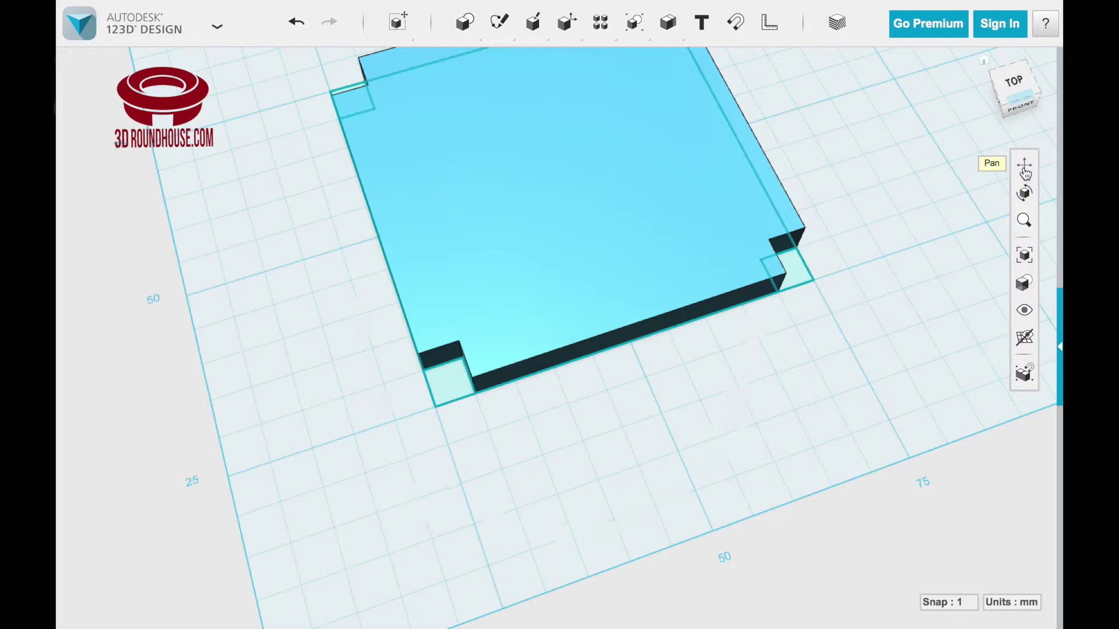
pyautogui.moveTo(562, 261); pyautogui.dragTo(507, 420)
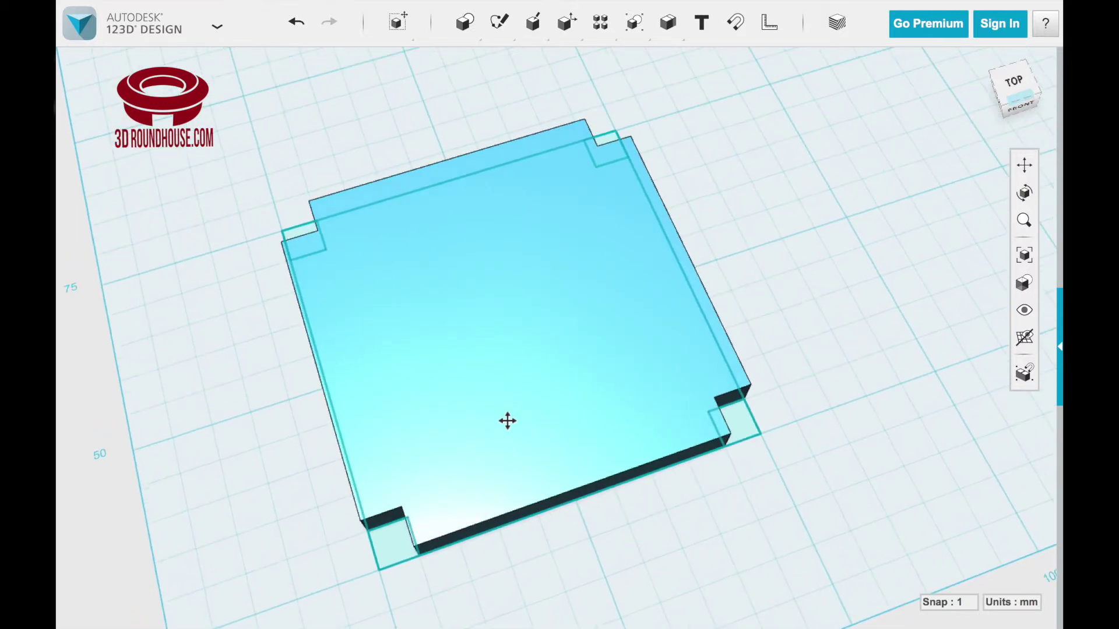
pyautogui.click(1025, 192)
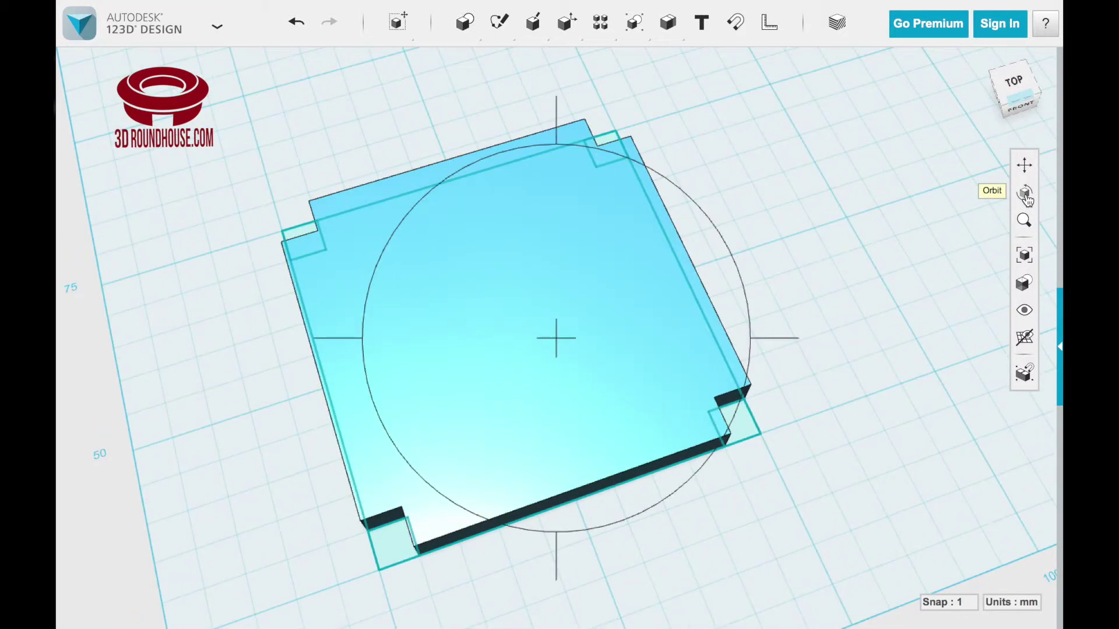
pyautogui.moveTo(569, 327); pyautogui.dragTo(560, 357)
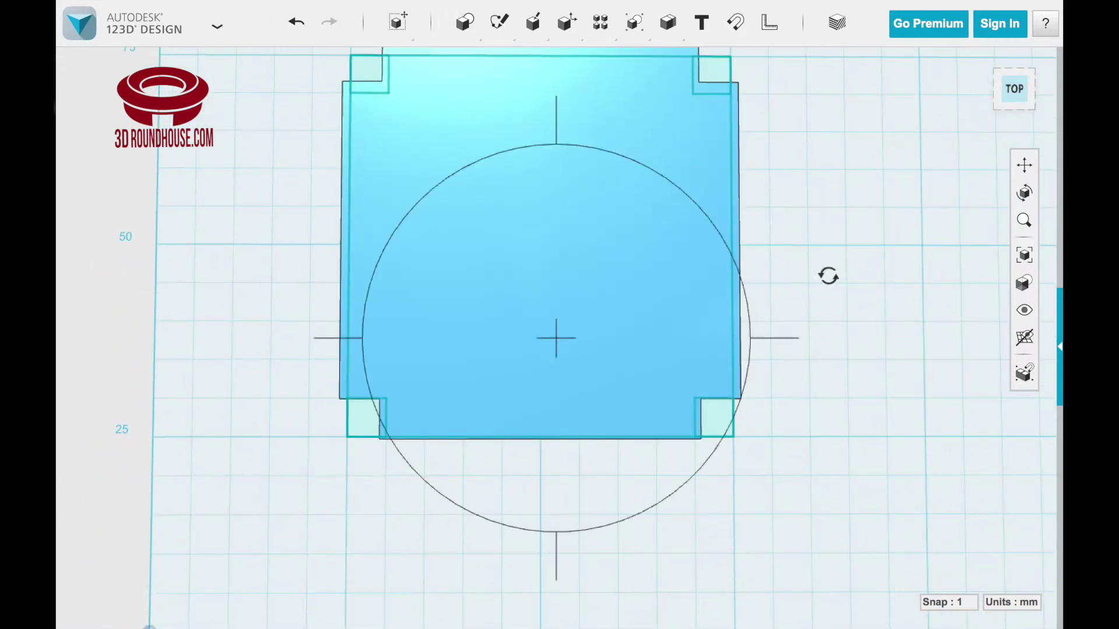
pyautogui.click(1025, 167)
pyautogui.moveTo(581, 222); pyautogui.dragTo(579, 299)
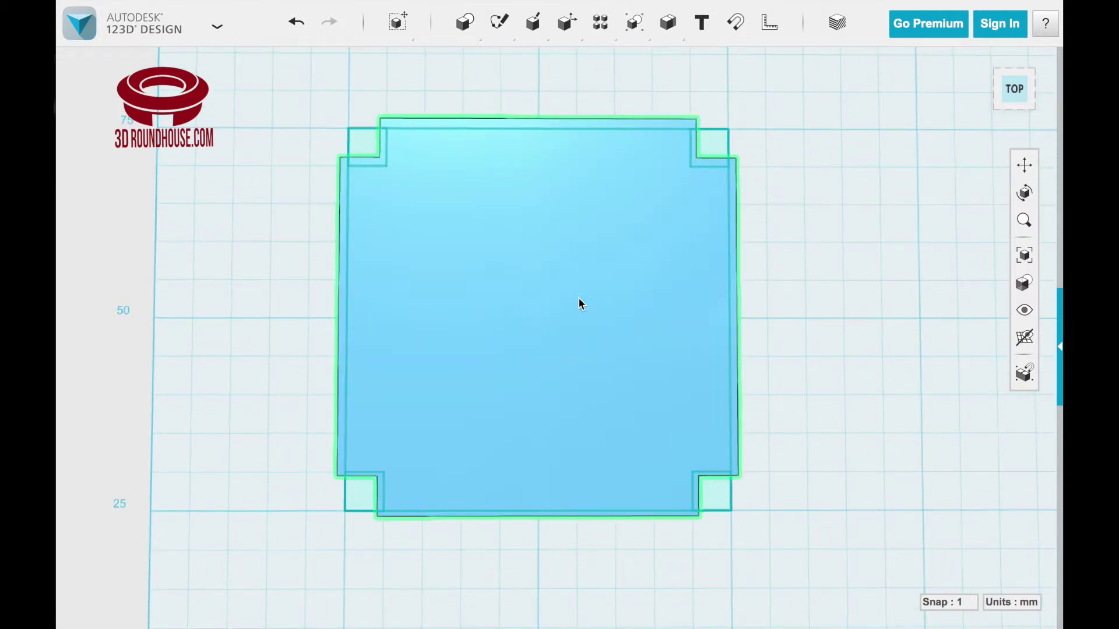
pyautogui.click(358, 500)
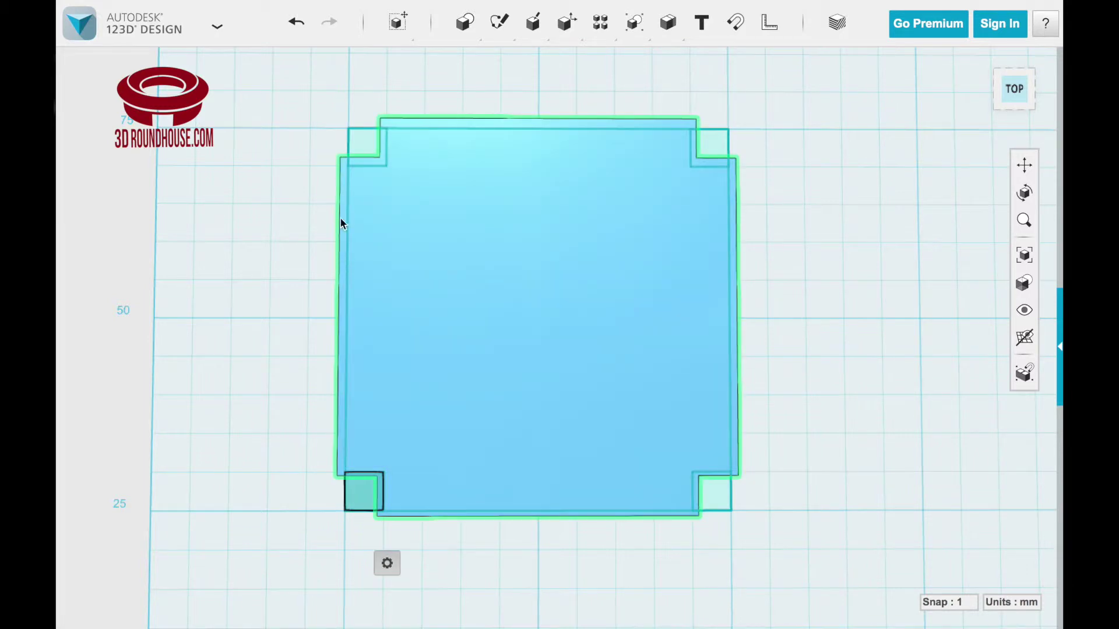
pyautogui.keyDown('shift'); pyautogui.click(367, 146); pyautogui.keyUp('shift')
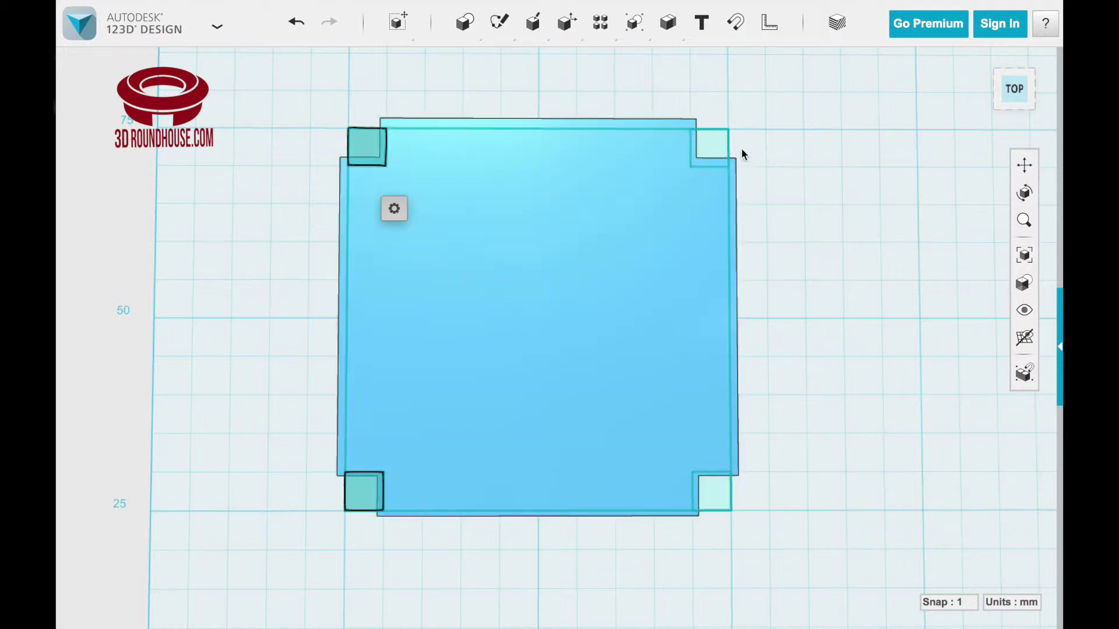
pyautogui.keyDown('shift'); pyautogui.click(716, 145); pyautogui.keyUp('shift')
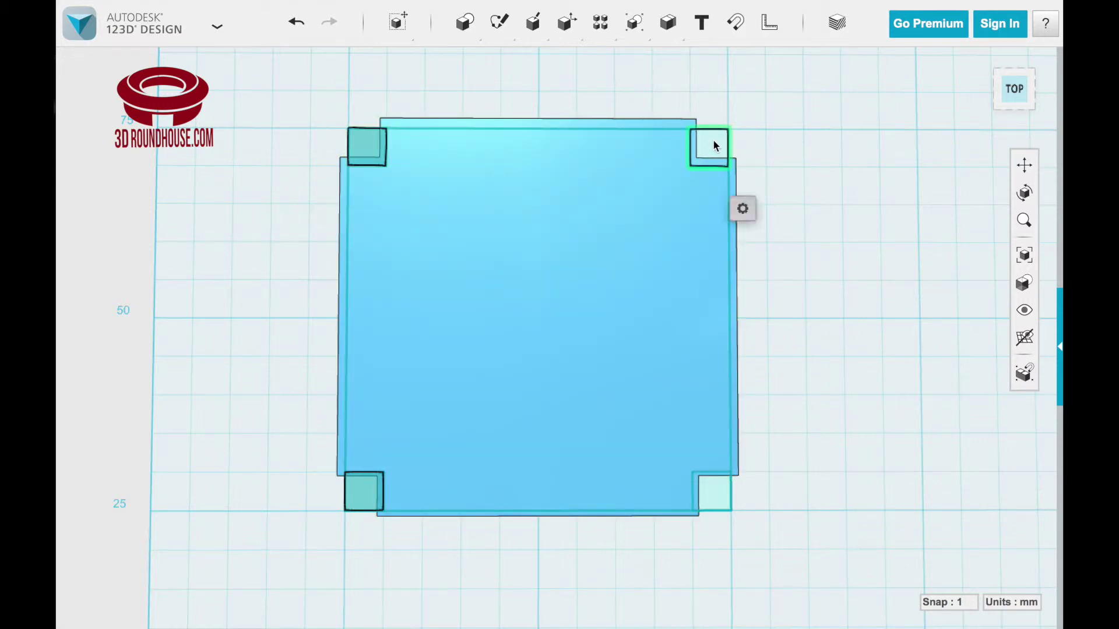
pyautogui.keyDown('shift'); pyautogui.click(715, 493); pyautogui.keyUp('shift')
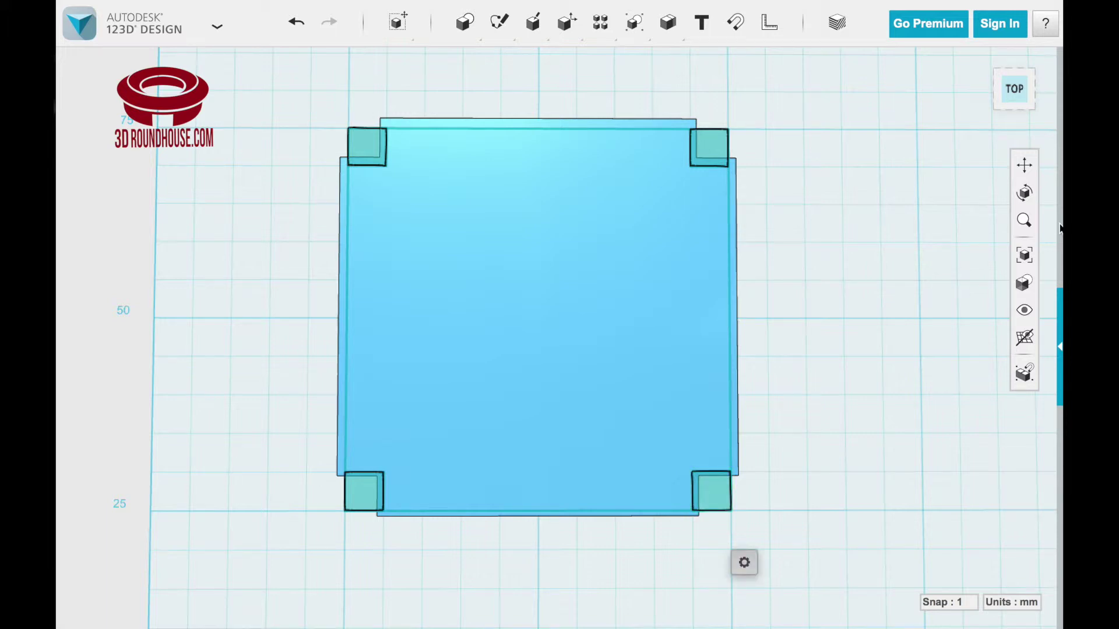
pyautogui.click(1025, 194)
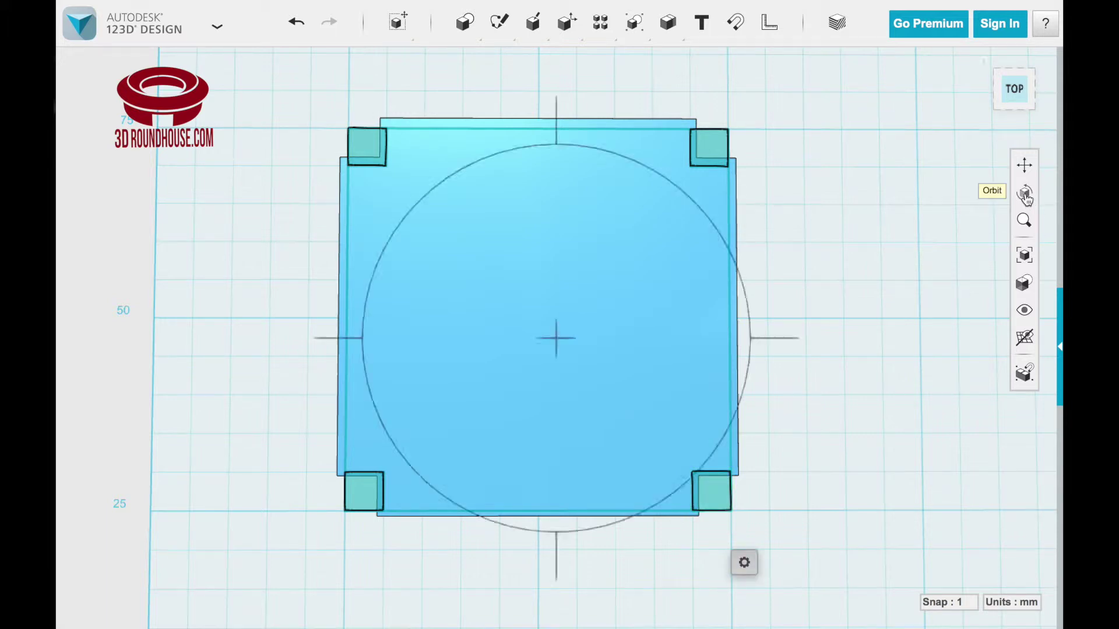
pyautogui.moveTo(532, 393); pyautogui.dragTo(547, 328)
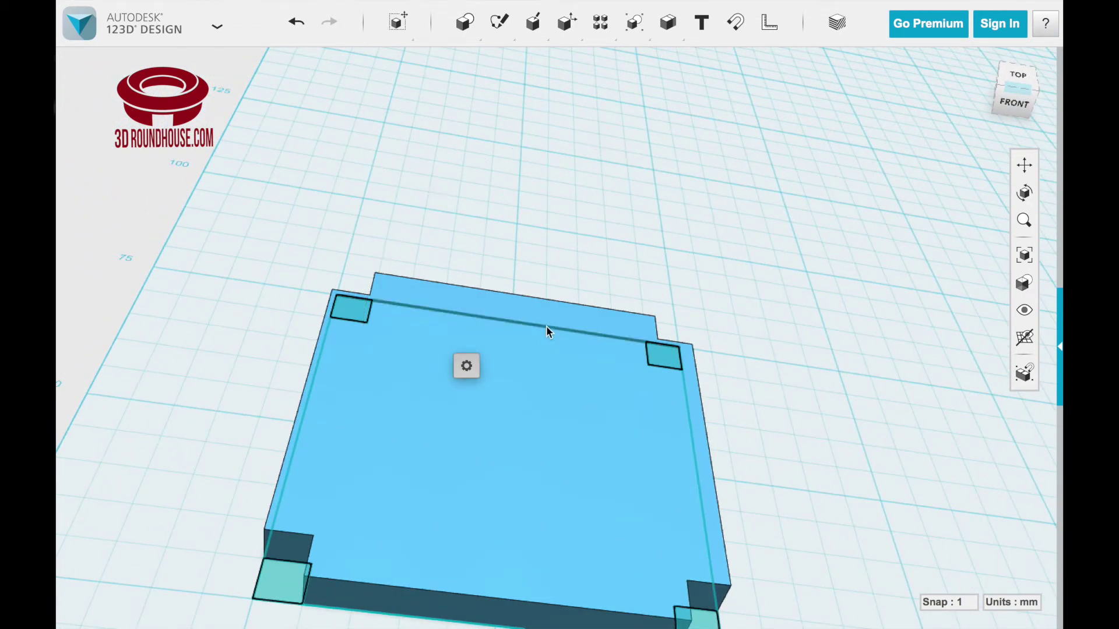
pyautogui.scroll(-5, 546, 326)
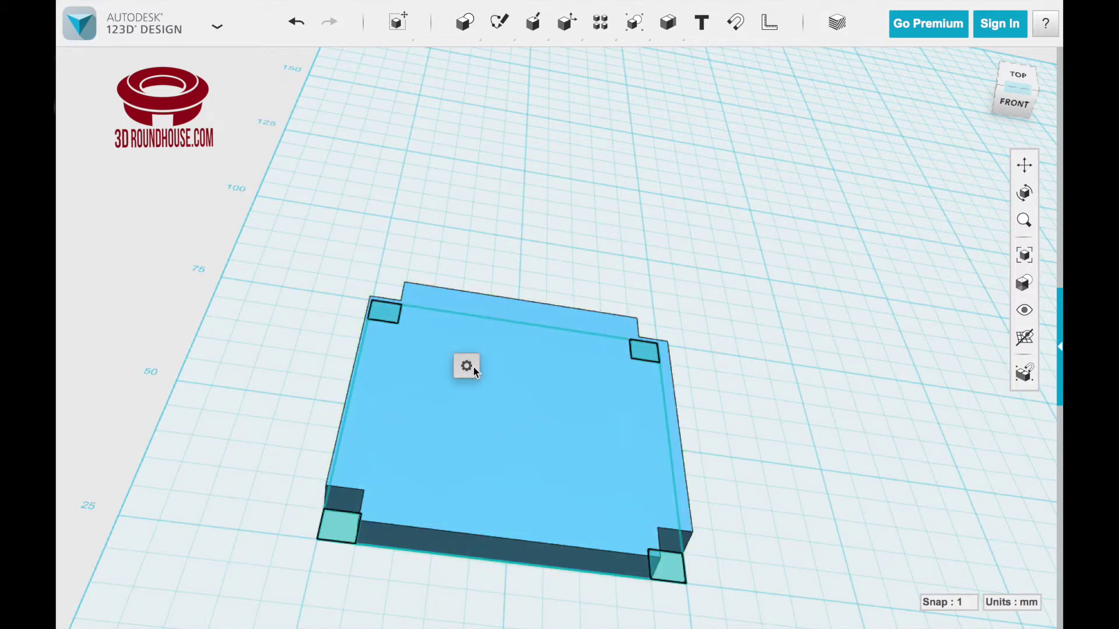
pyautogui.moveTo(469, 367)
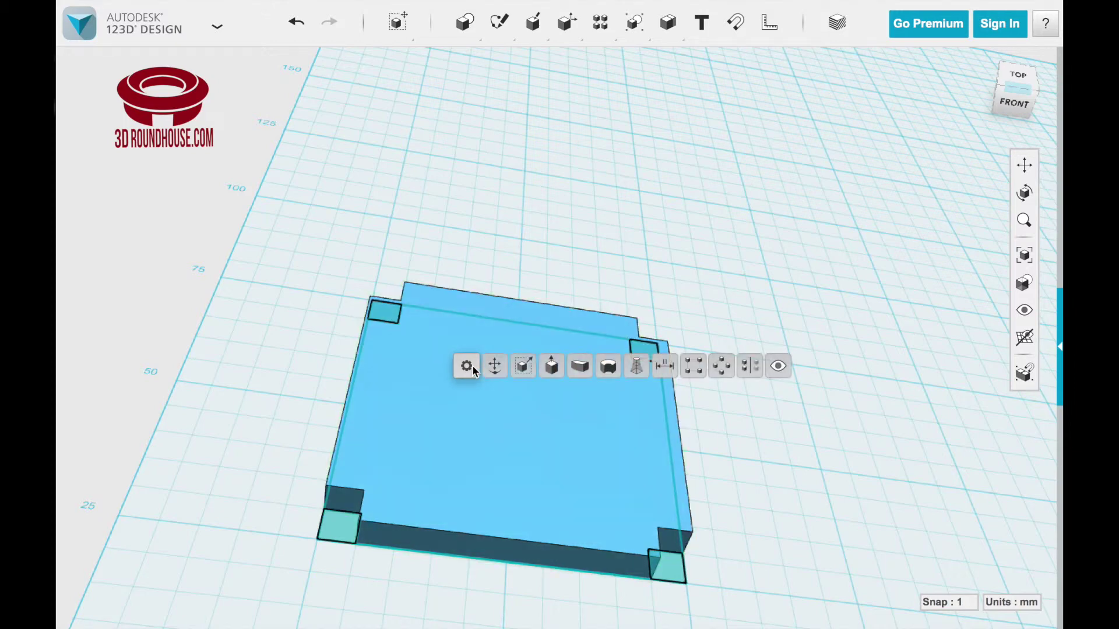
pyautogui.click(549, 368)
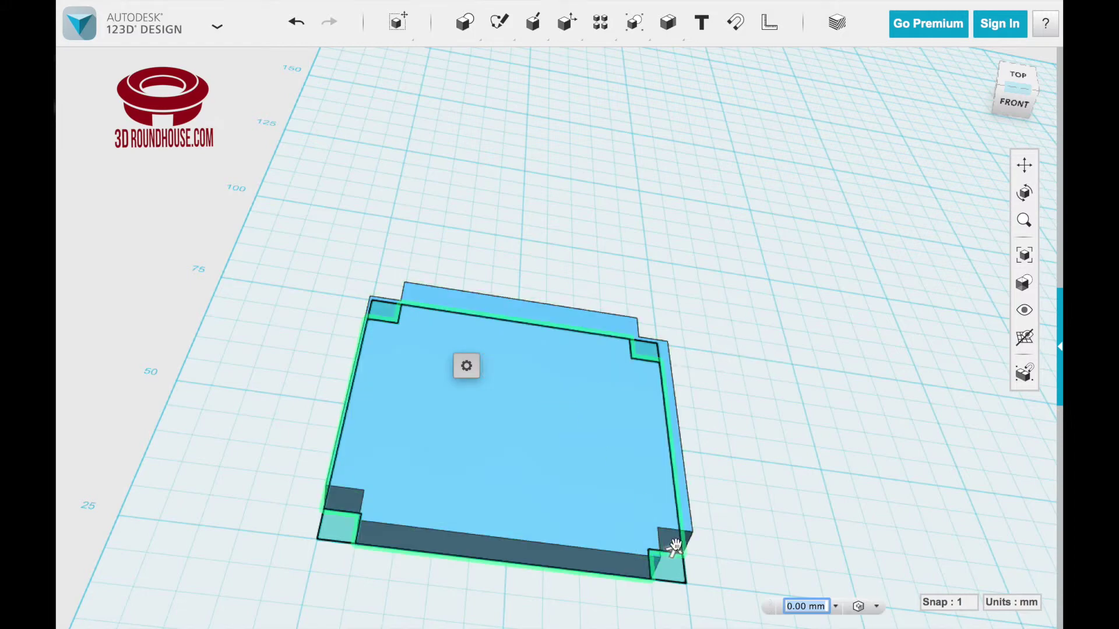
pyautogui.moveTo(674, 557); pyautogui.dragTo(714, 426)
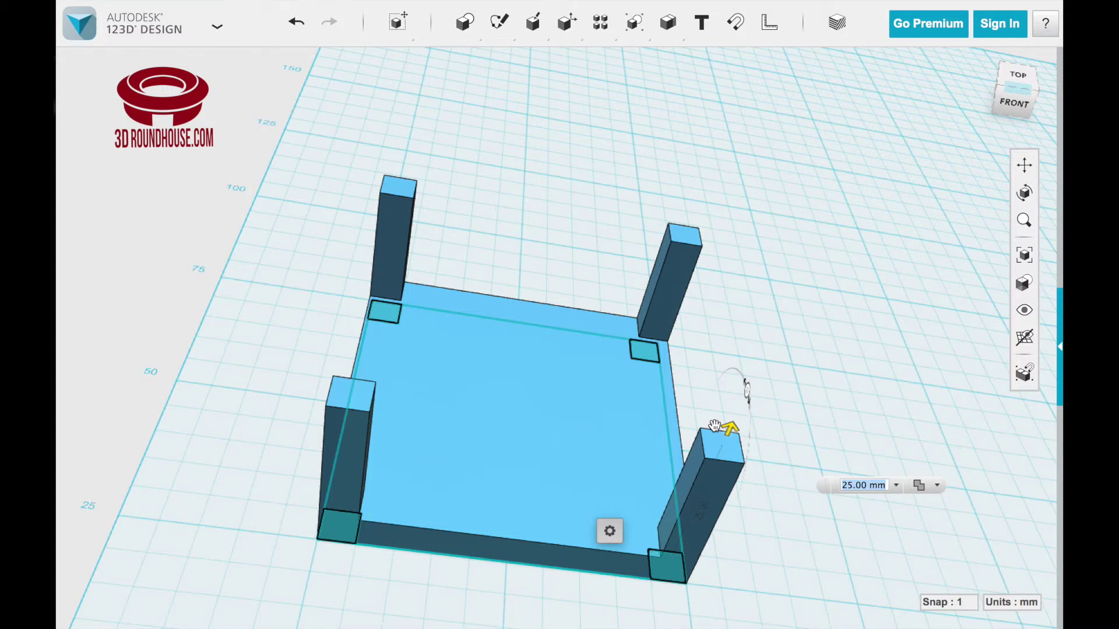
pyautogui.press('Return')
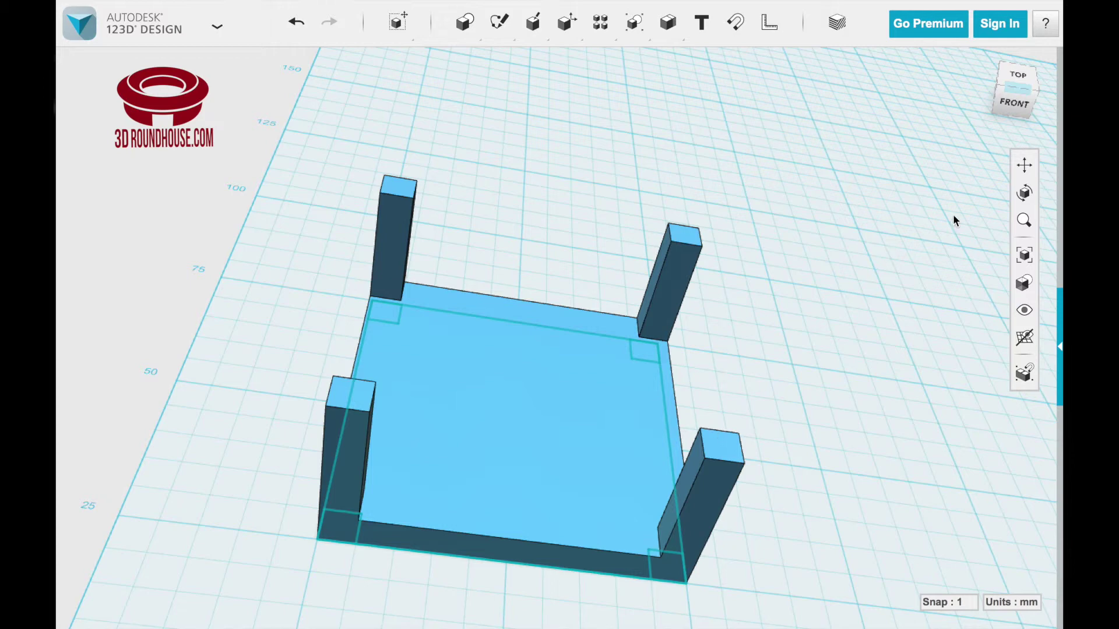
# Hide the grid and show the model upside down, as a table standing on its four legs
pyautogui.click(1025, 192)
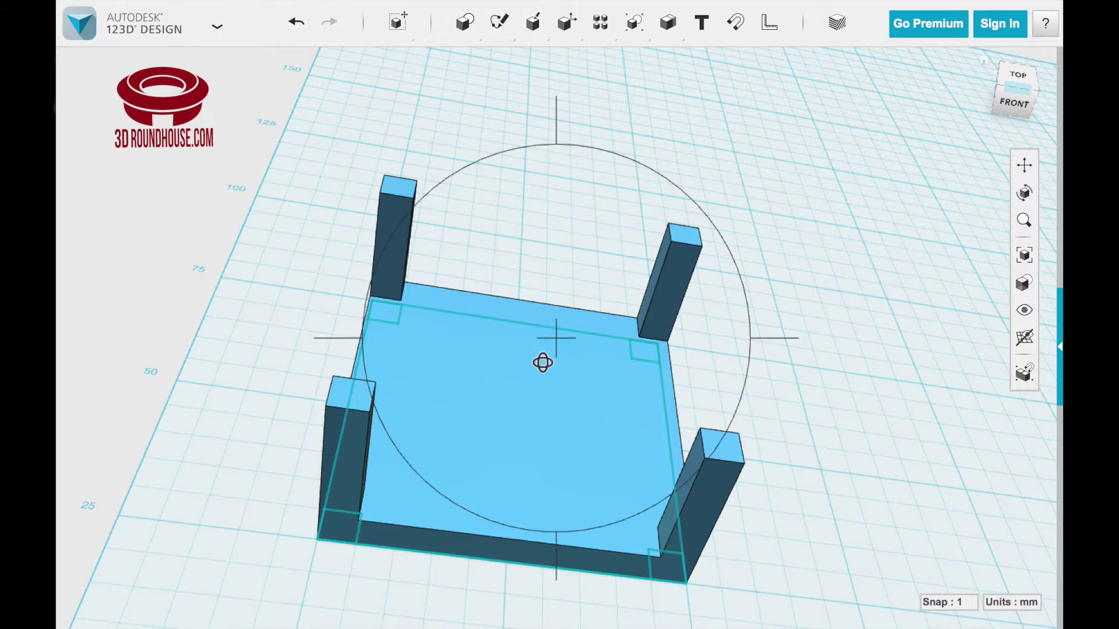
pyautogui.moveTo(759, 257); pyautogui.dragTo(398, 550)
pyautogui.moveTo(637, 335); pyautogui.dragTo(600, 376)
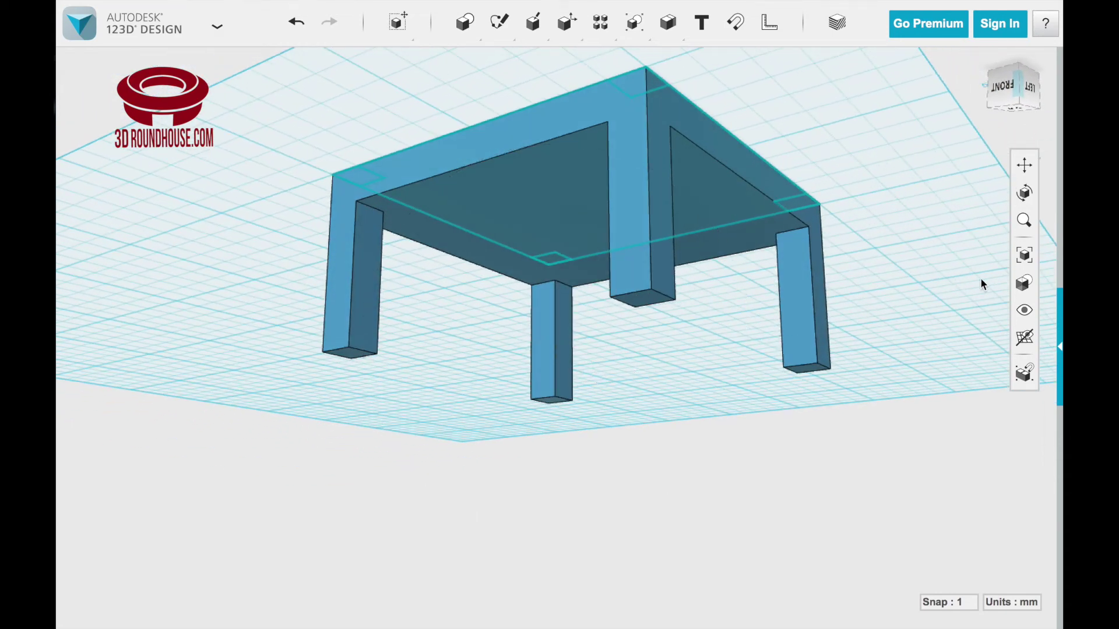
pyautogui.click(1019, 344)
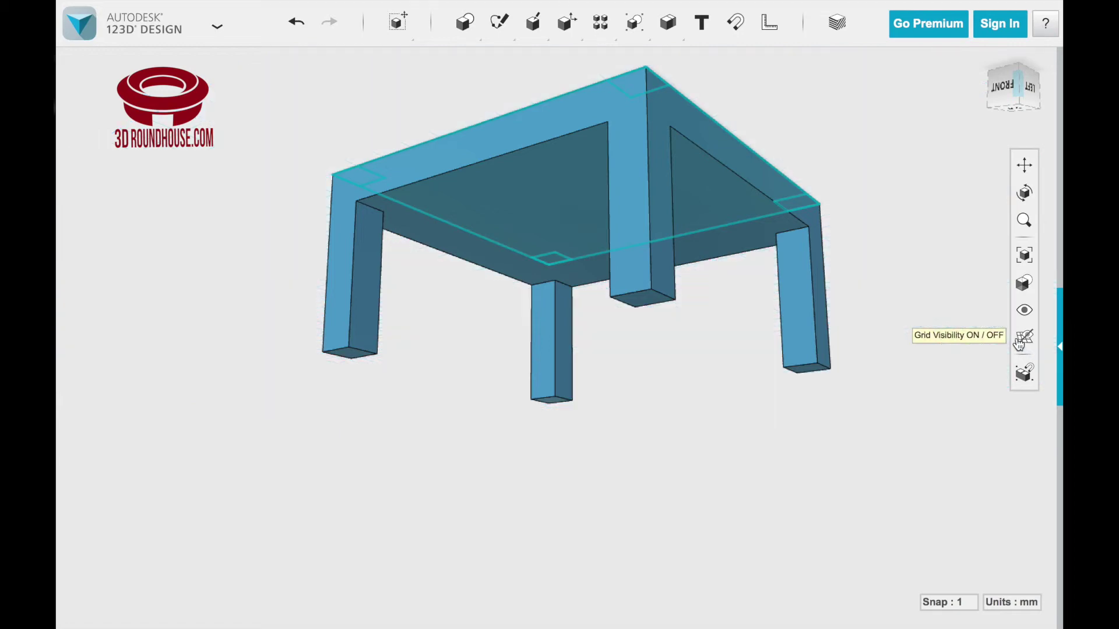
pyautogui.click(1026, 198)
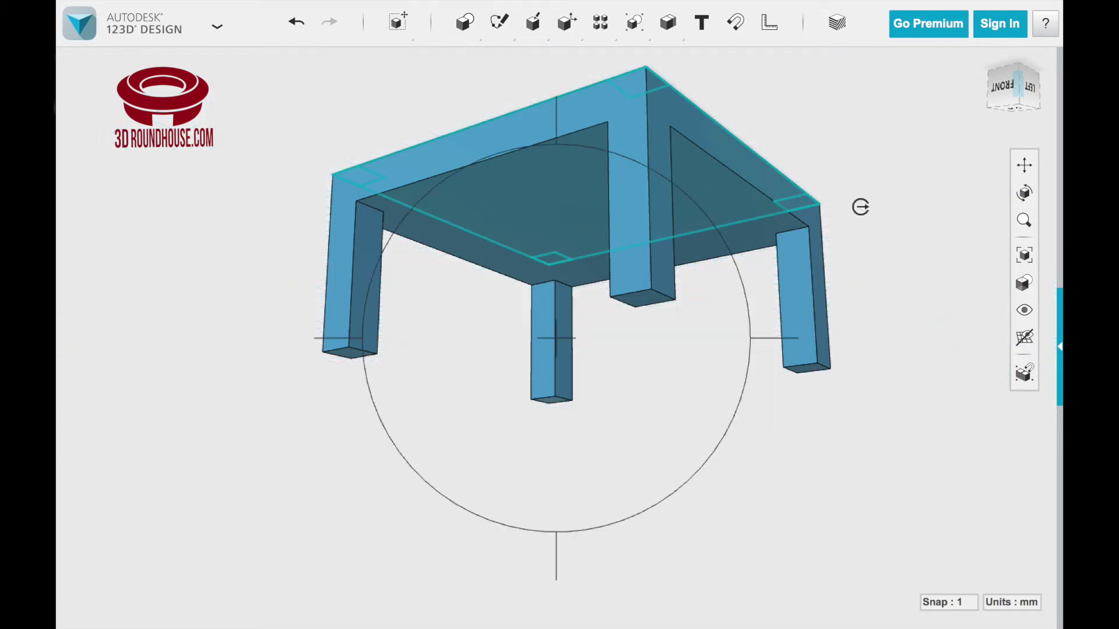
pyautogui.moveTo(612, 270); pyautogui.dragTo(566, 301)
pyautogui.press('Escape')
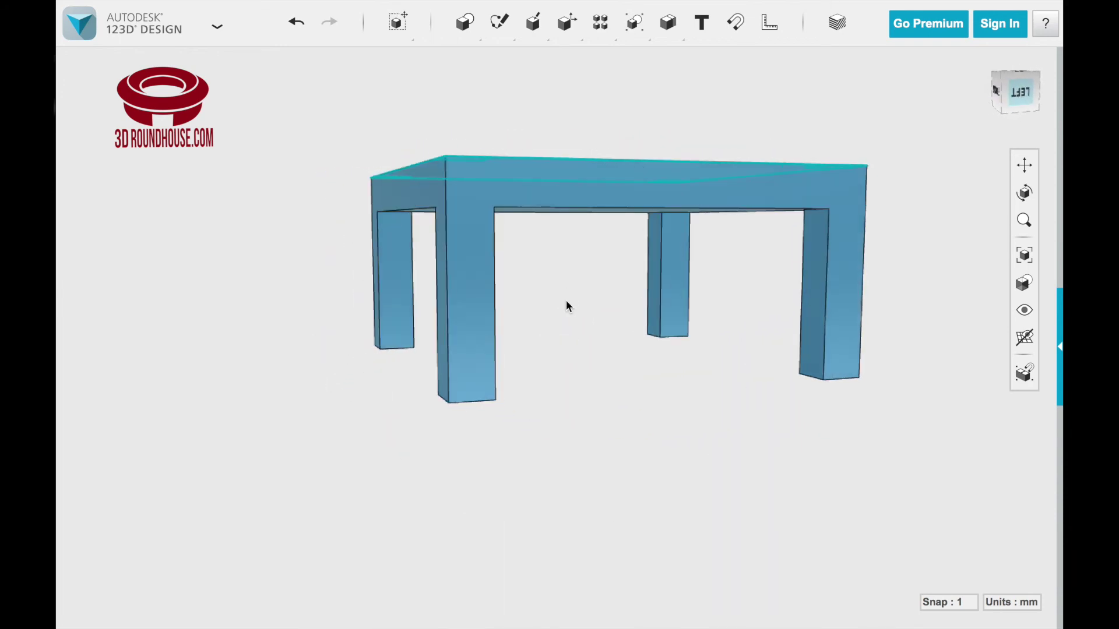